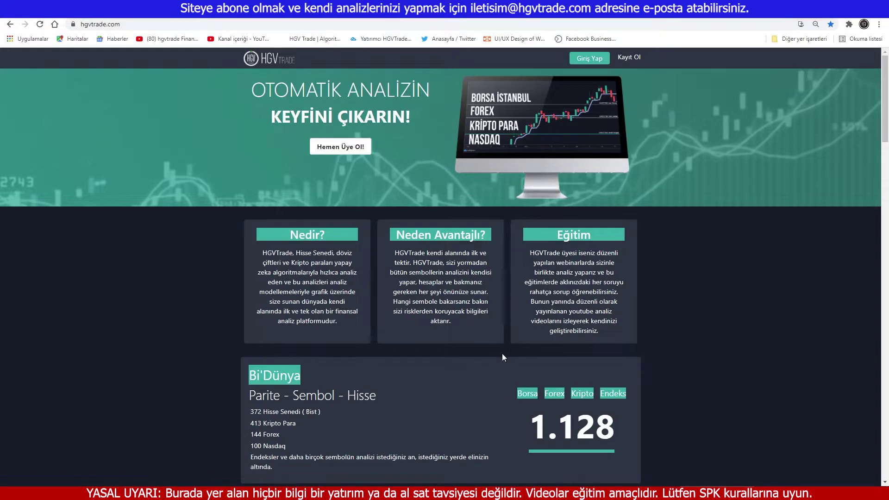
Scroll down the hgvtrade.com home page to the feature checklist and briefly highlight it
scroll(476, 370, "down", 6)
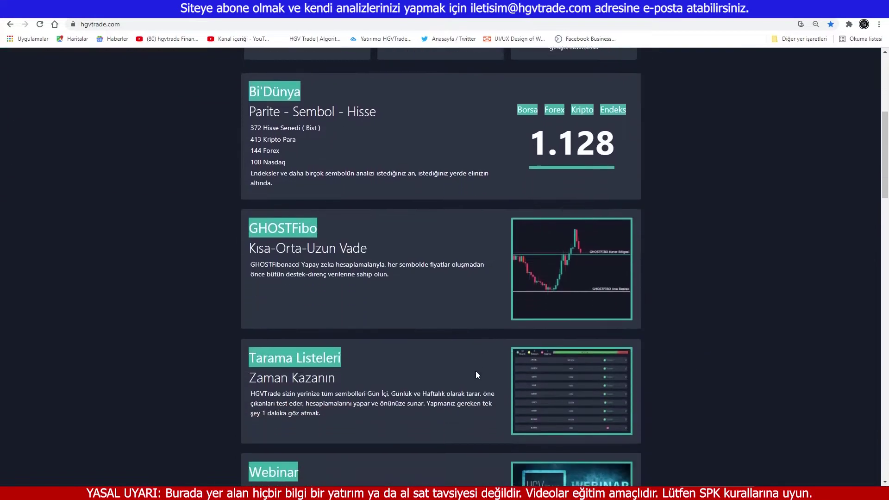
scroll(476, 372, "down", 7)
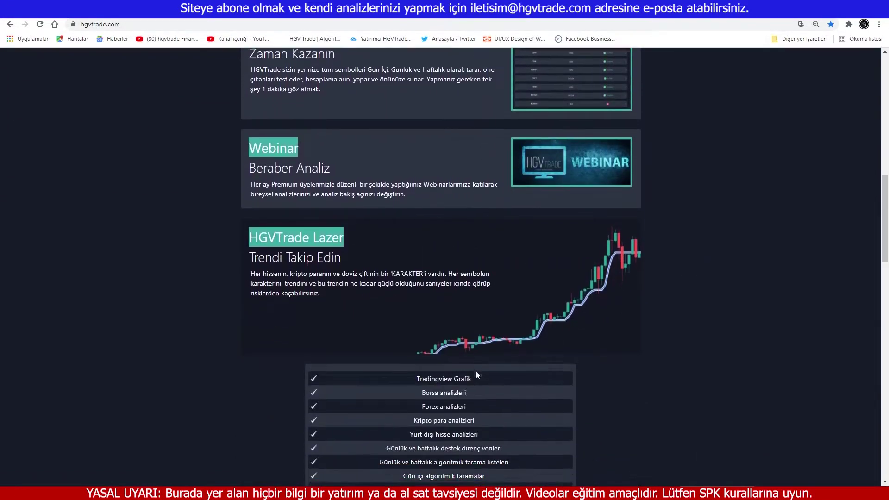
scroll(475, 370, "down", 4)
left_click_drag(492, 381, 416, 199)
left_click(607, 346)
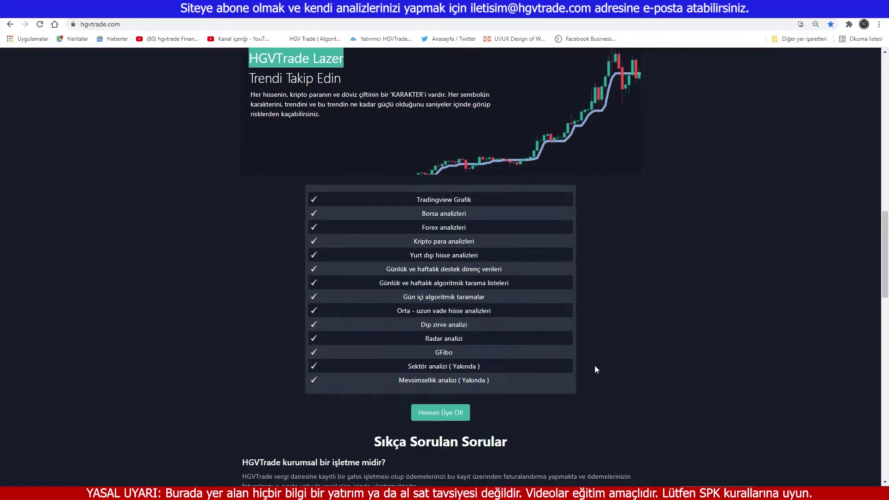
Scroll past the FAQ to the contact form and footer
scroll(595, 369, "down", 4)
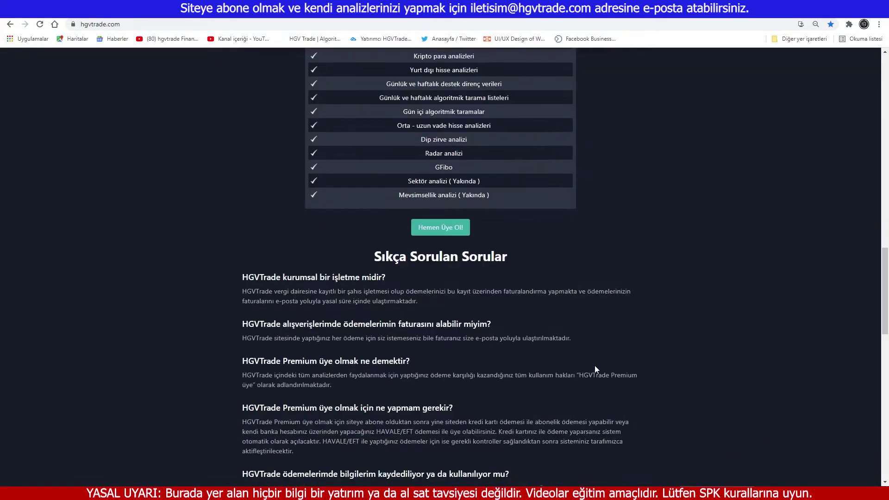
scroll(595, 369, "down", 1)
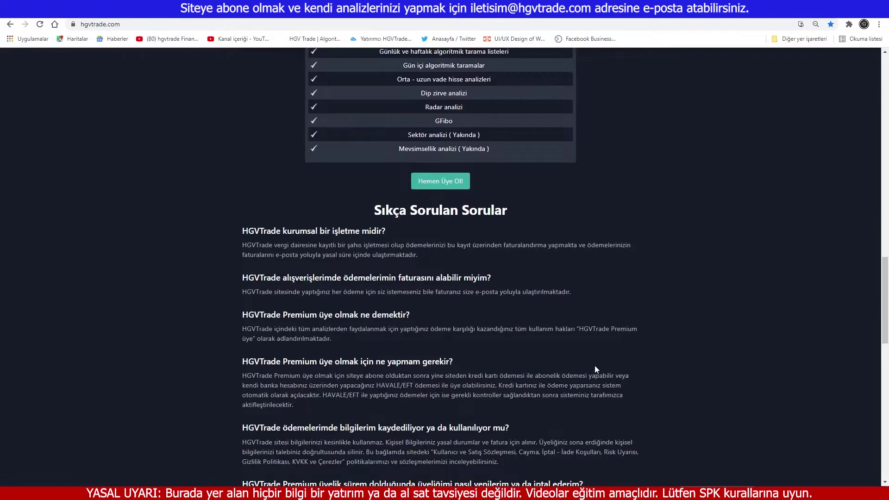
scroll(595, 368, "down", 4)
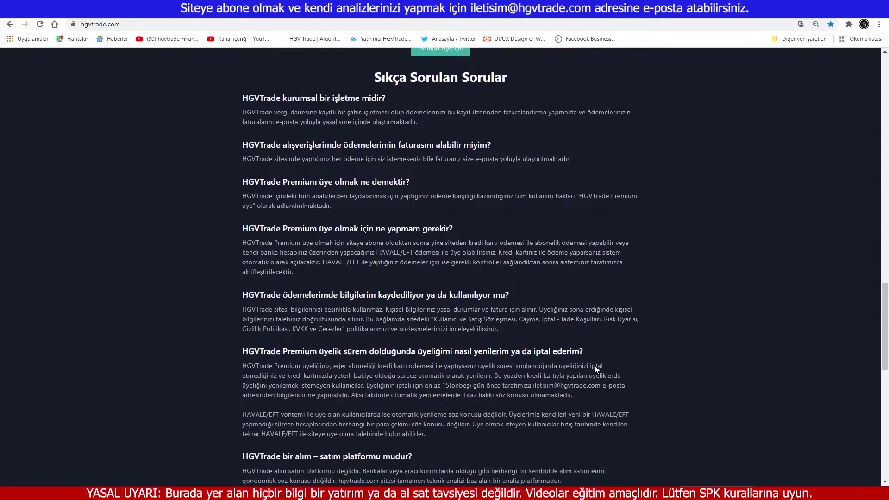
scroll(594, 367, "down", 8)
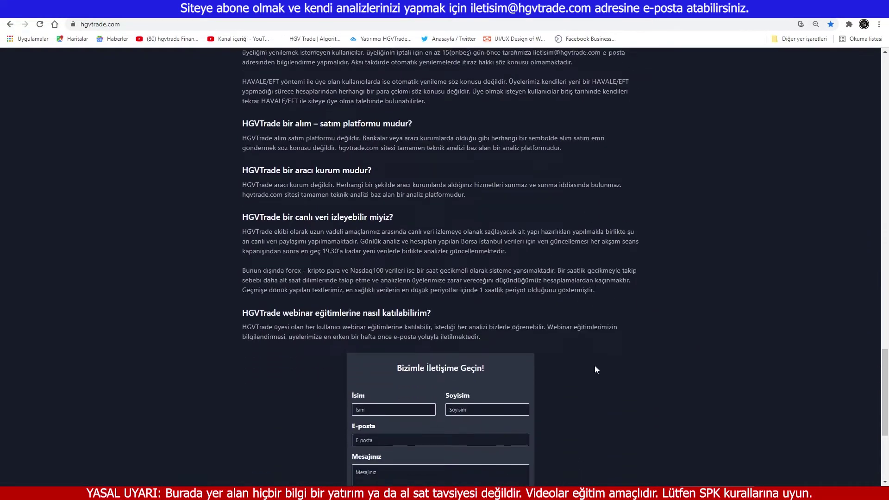
scroll(596, 369, "down", 2)
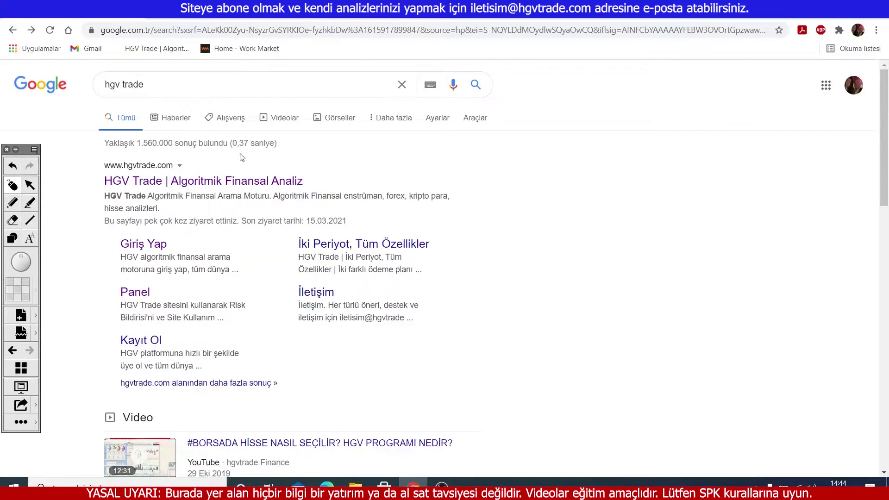
Open the HGV Trade site, search 'ekgyo' and pick the EKGYO Emlak Konut suggestion
left_click(238, 182)
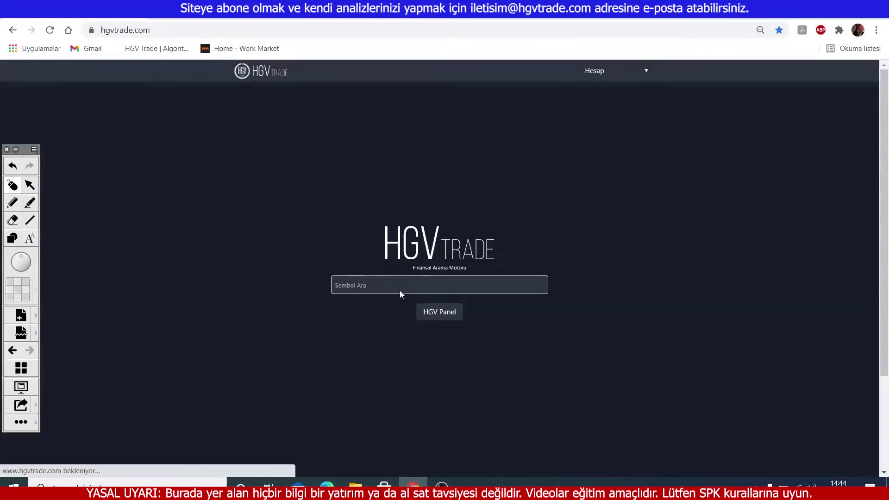
left_click(394, 286)
type("ekg")
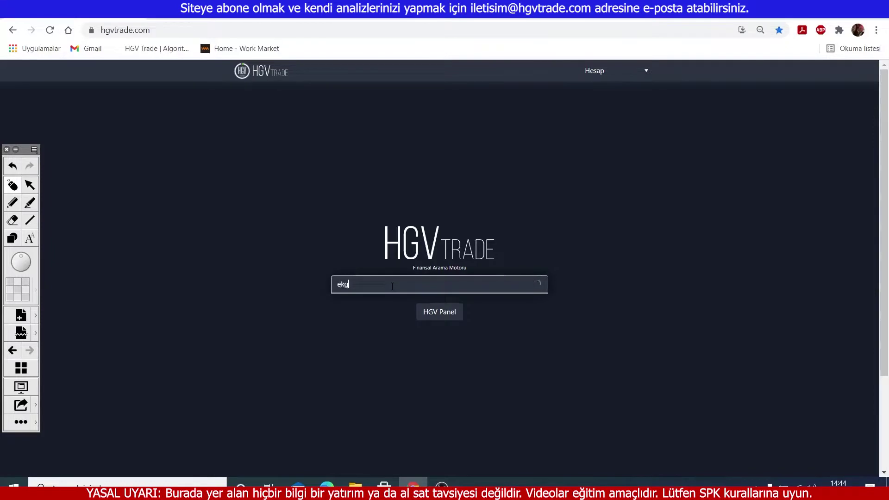
type("yo")
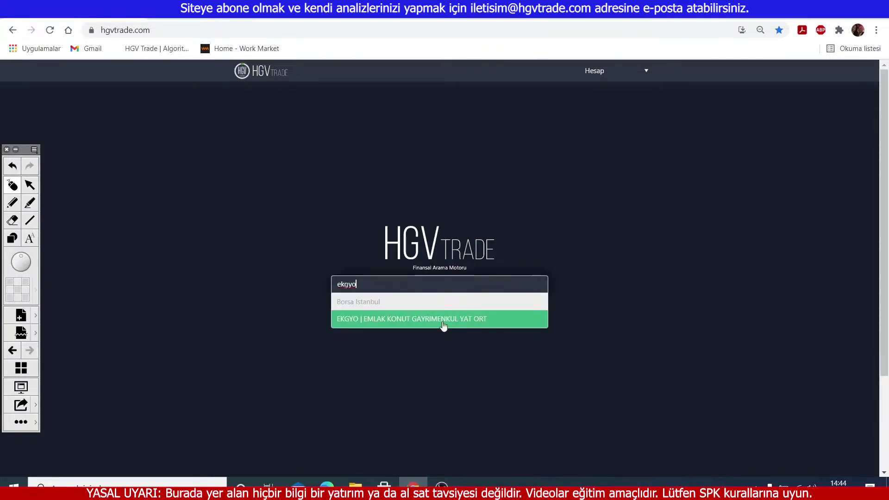
left_click(443, 320)
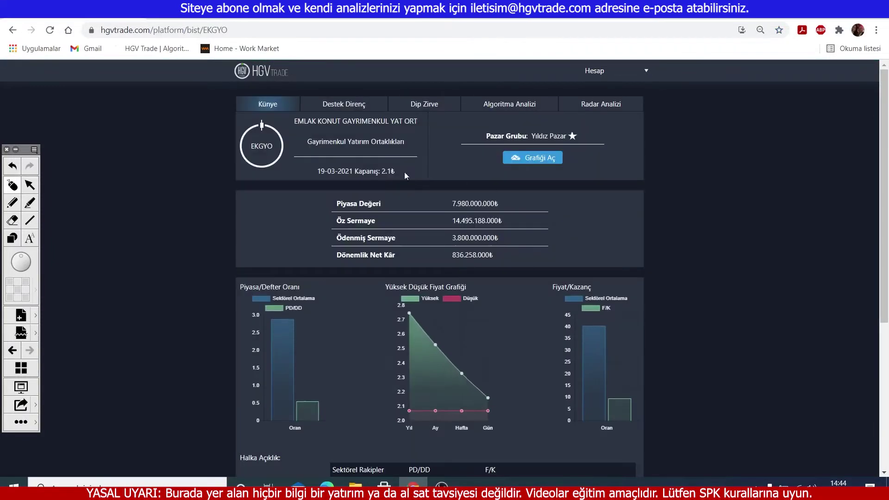
Browse EKGYO's Dip Zirve, Algoritma and Radar analyses, then open the chart from Destek Direnç
left_click(356, 108)
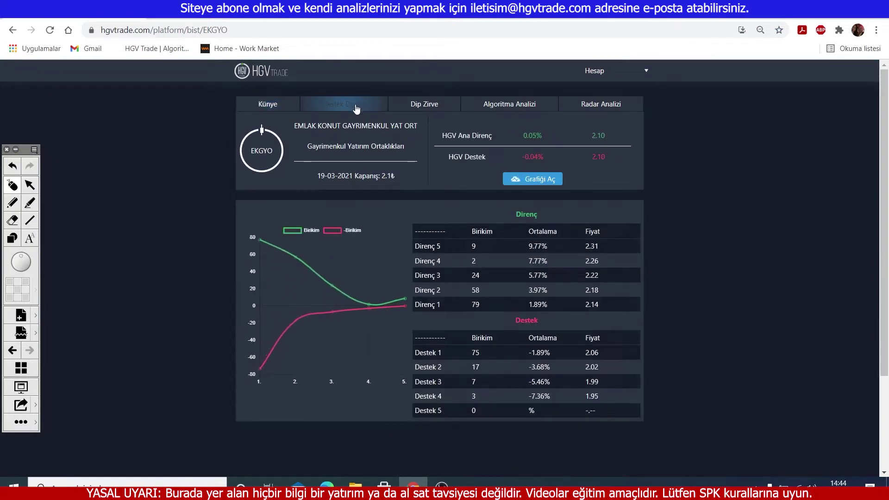
left_click(401, 105)
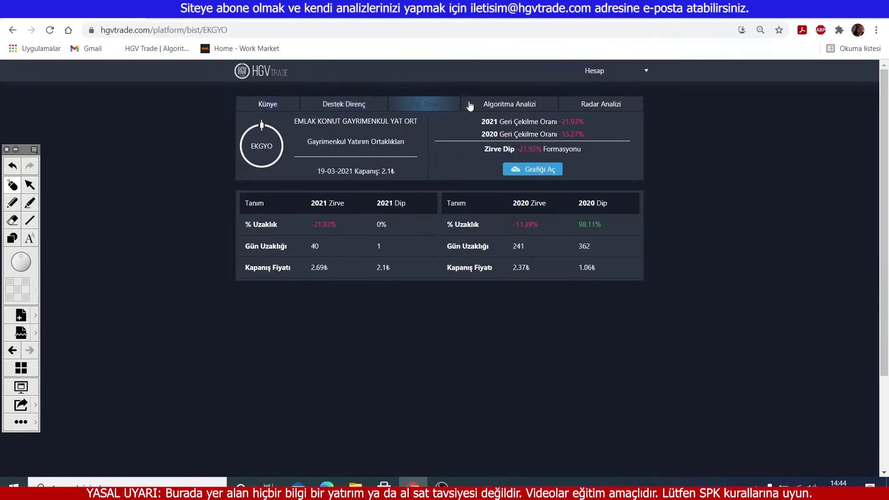
left_click(470, 106)
left_click(618, 108)
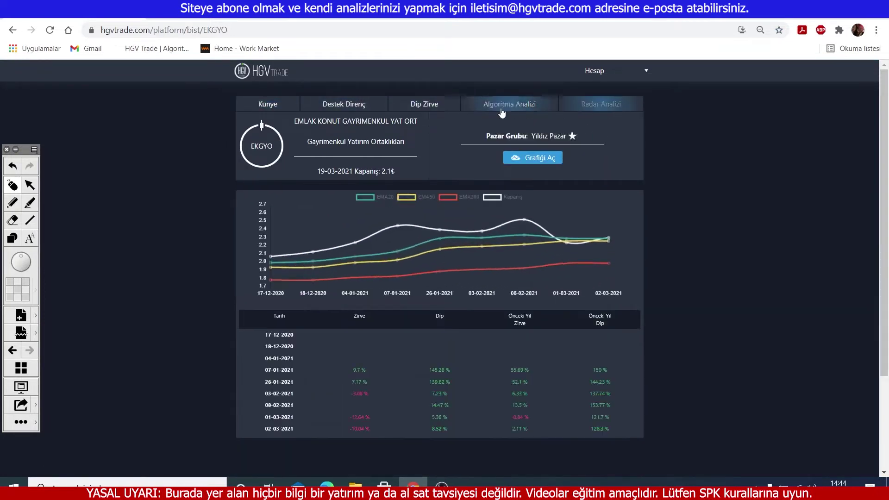
left_click(434, 110)
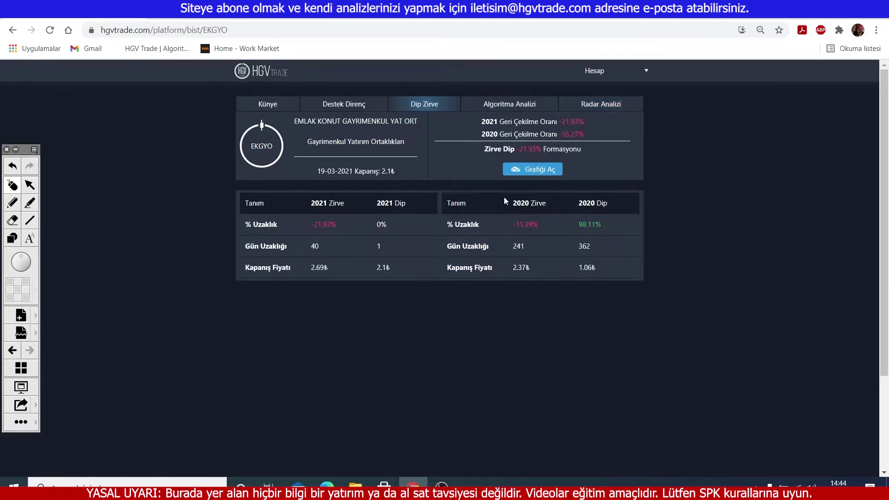
left_click(372, 106)
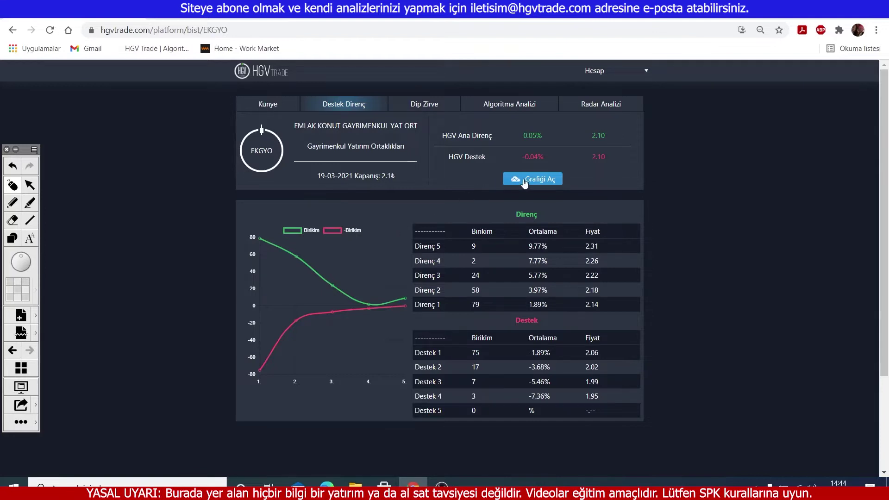
left_click(524, 182)
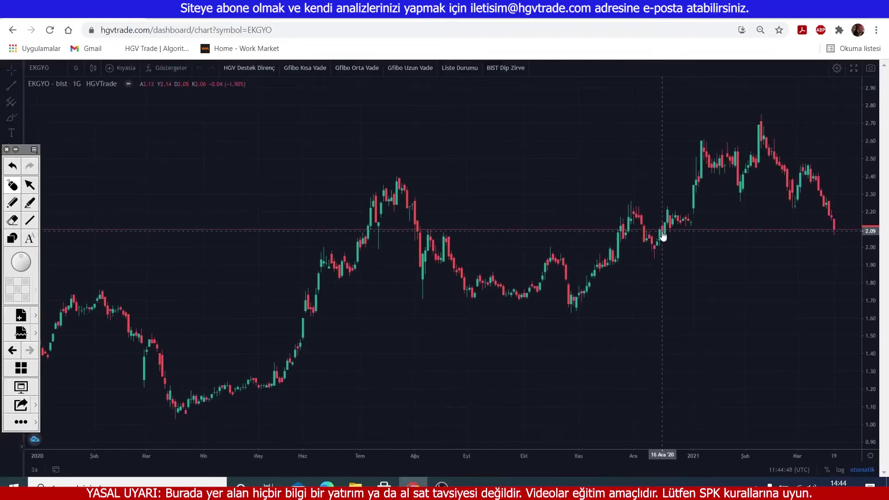
Set the EKGYO chart's Ölçek Metni (scale text) size to 16 and zoom the time axis
right_click(662, 234)
left_click(704, 306)
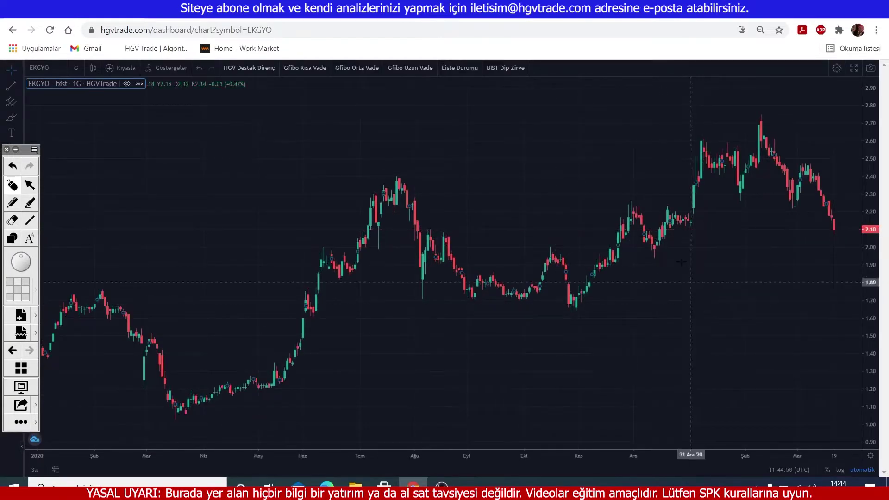
right_click(673, 286)
left_click(713, 385)
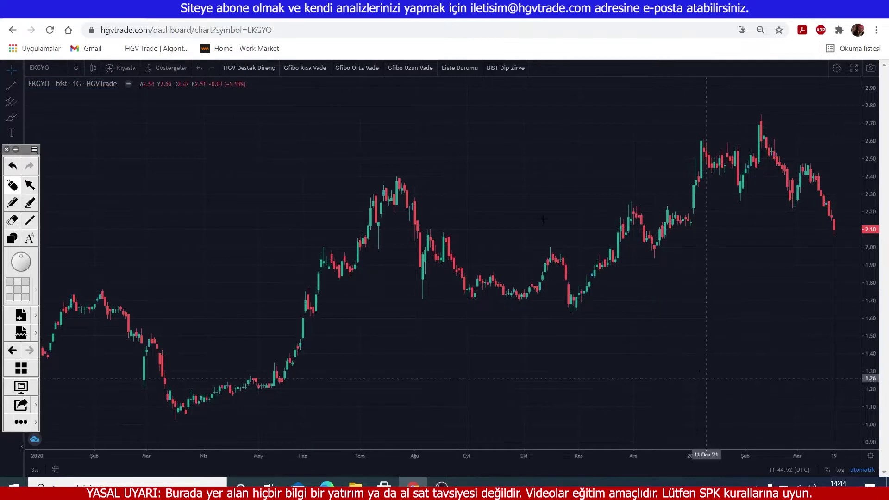
left_click(531, 218)
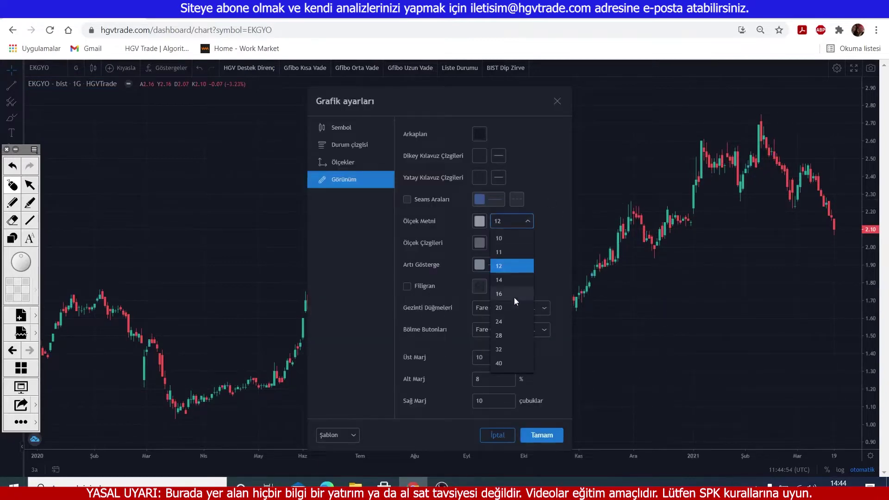
left_click(514, 296)
left_click(541, 435)
scroll(720, 243, "up", 2)
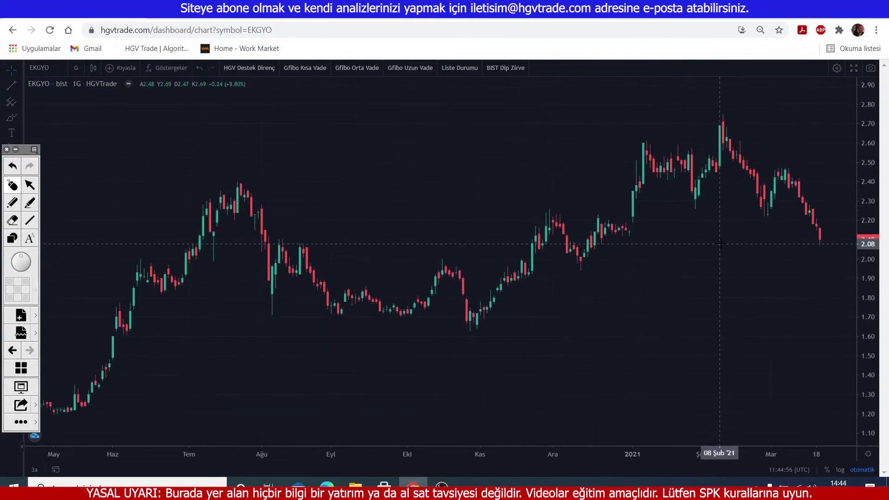
Add the HGVTrade Laser indicator from Göstergeler by searching 'hg'
left_click(158, 69)
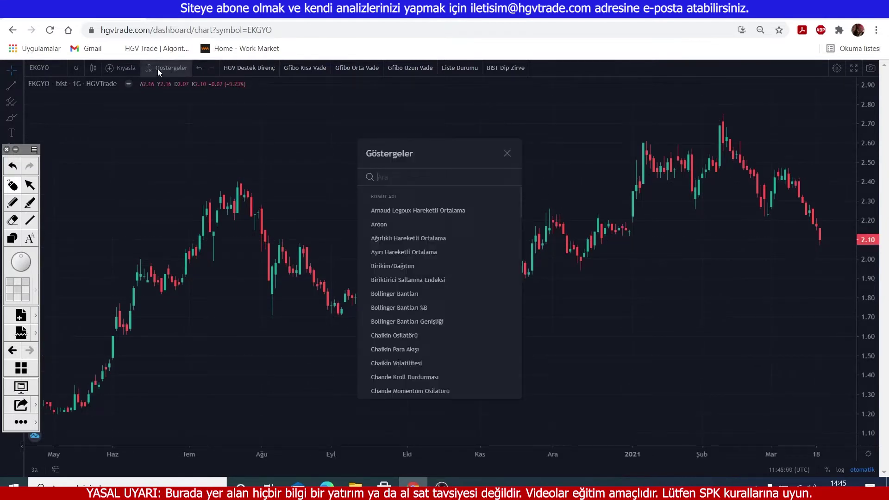
type("hgv")
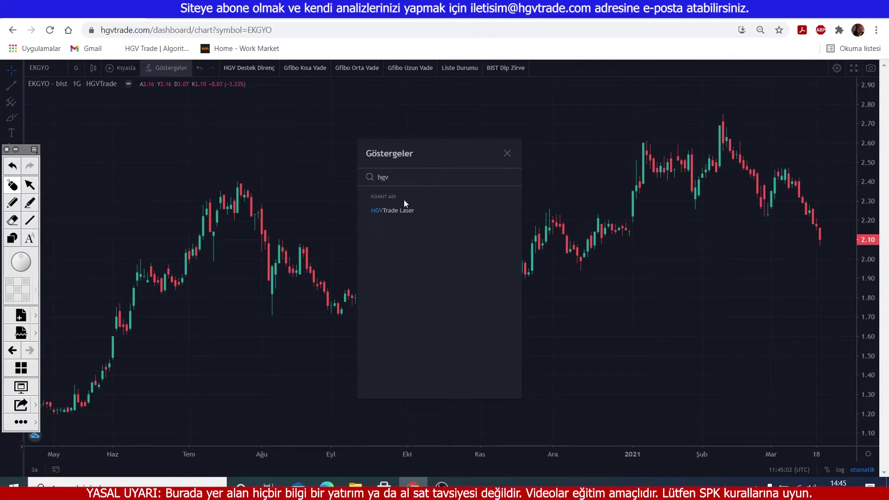
left_click(410, 211)
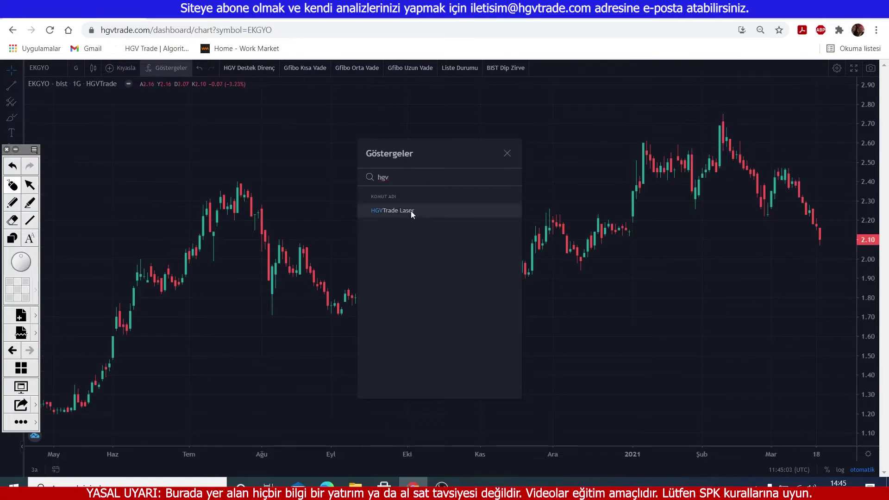
left_click(508, 154)
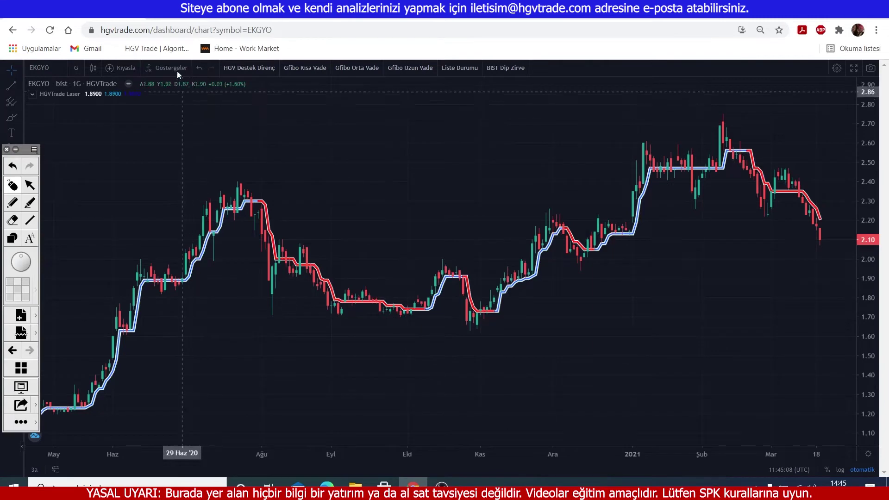
left_click(14, 240)
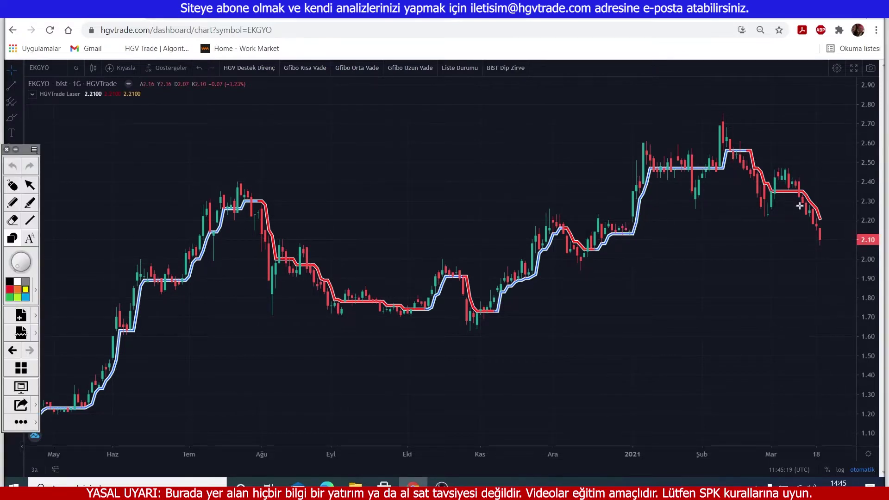
left_click(13, 238)
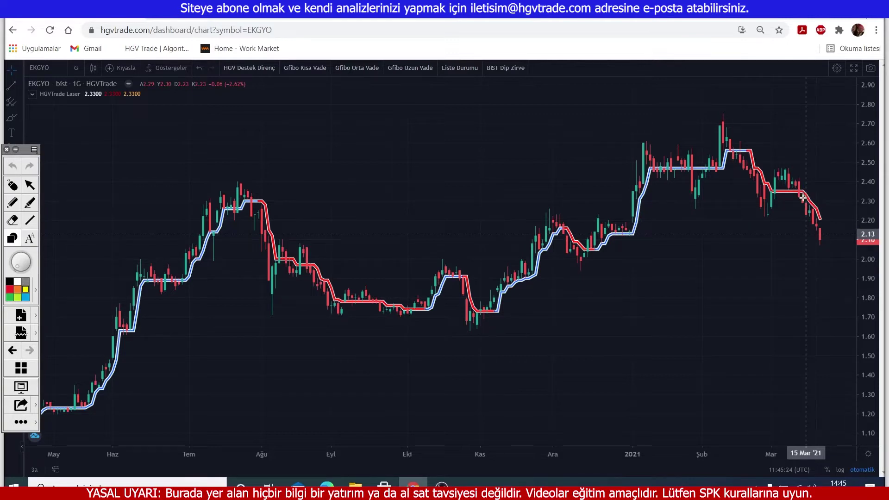
left_click_drag(804, 204, 825, 245)
key("ctrl+z")
key("Escape")
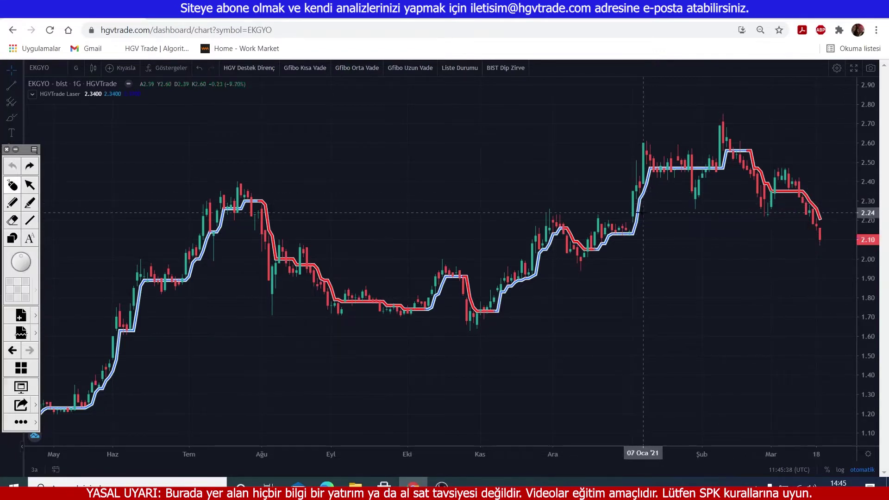
right_click(639, 218)
Remove the HGVTrade Laser indicator and add the Gfibo Uzun Vade long-term levels
left_click(677, 293)
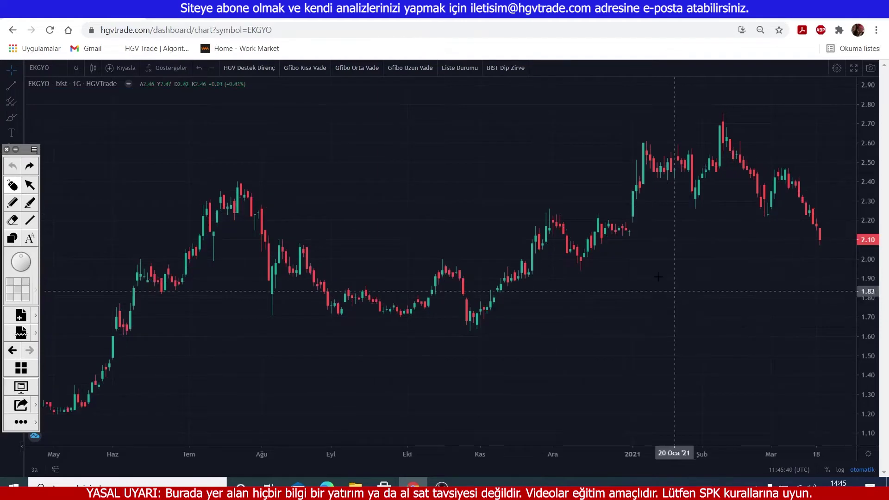
left_click(12, 238)
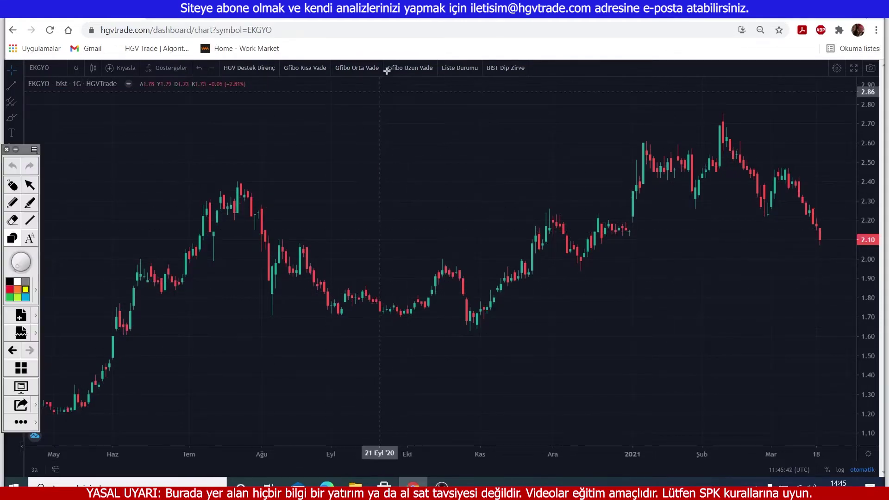
left_click_drag(387, 65, 441, 79)
key("Escape")
left_click(418, 67)
scroll(741, 211, "up", 2)
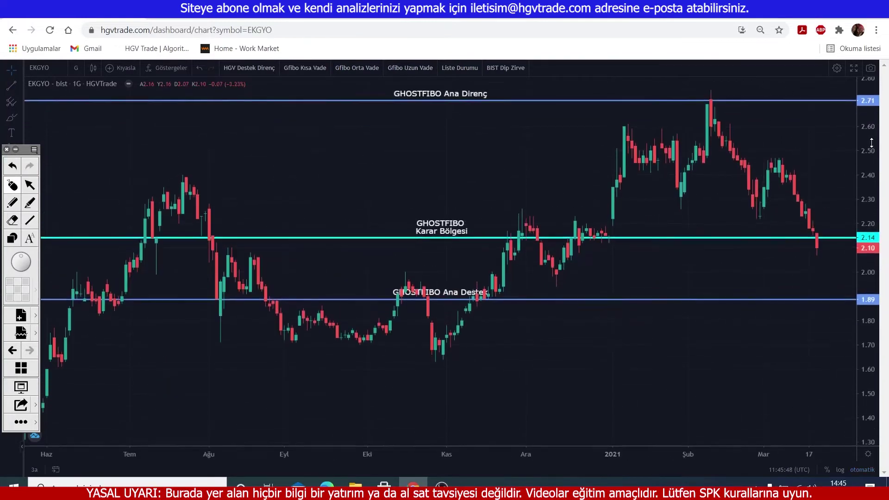
Pan toward recent prices and frame the GHOSTFIBO Karar Bölgesi label in yellow
left_click_drag(730, 313, 655, 362)
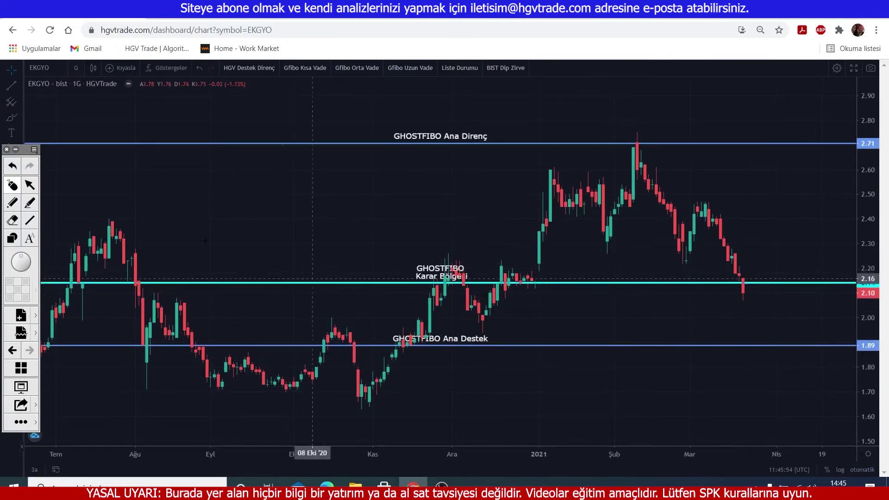
left_click(12, 238)
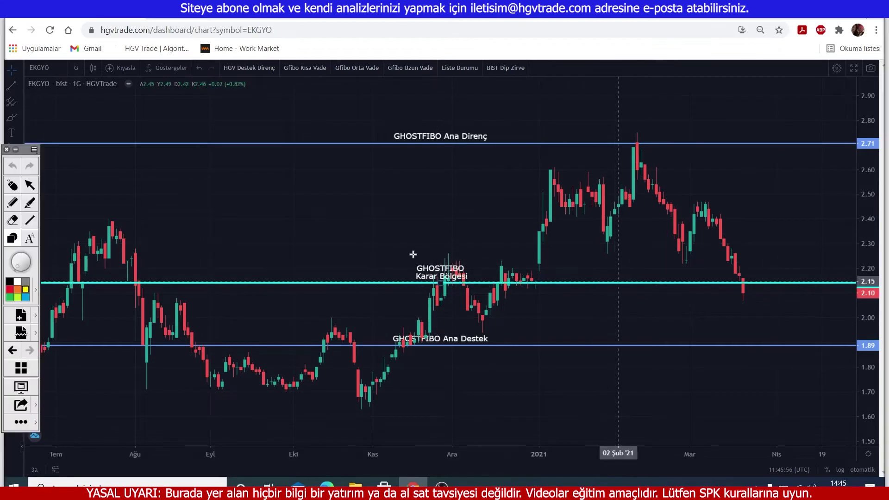
left_click_drag(431, 266, 474, 288)
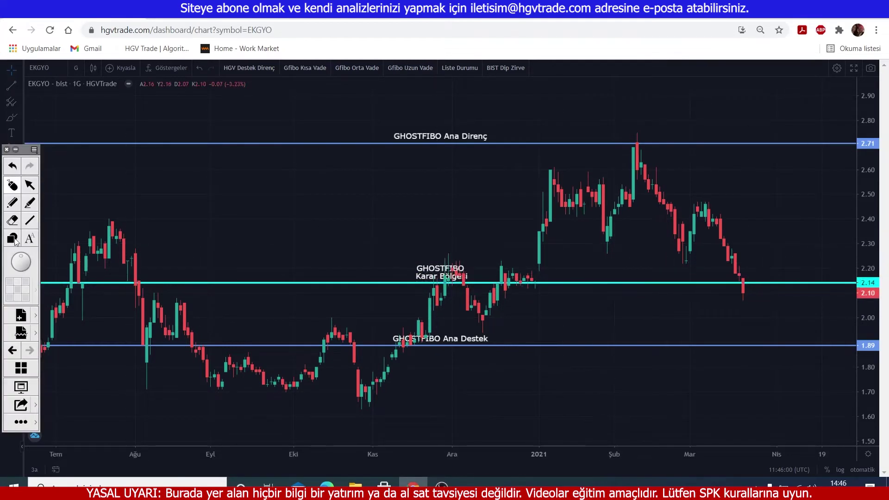
left_click(21, 264)
key("ctrl+shift+d")
left_click_drag(853, 277, 879, 289)
left_click_drag(407, 255, 488, 288)
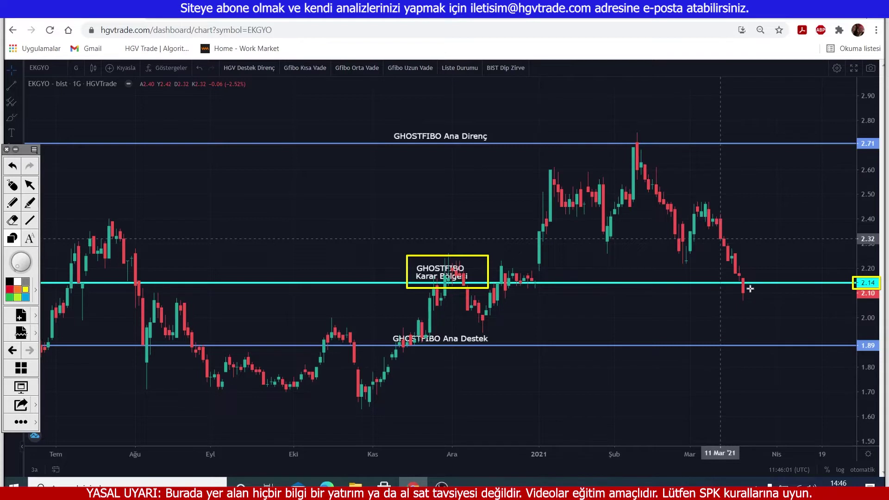
mouse_move(749, 286)
left_mouse_down()
mouse_move(770, 292)
mouse_move(778, 280)
mouse_move(789, 282)
left_mouse_up()
key("ctrl+z")
key("ctrl+z")
key("ctrl+z")
left_click_drag(334, 63, 382, 77)
key("ctrl+z")
key("ctrl+z")
key("ctrl+z")
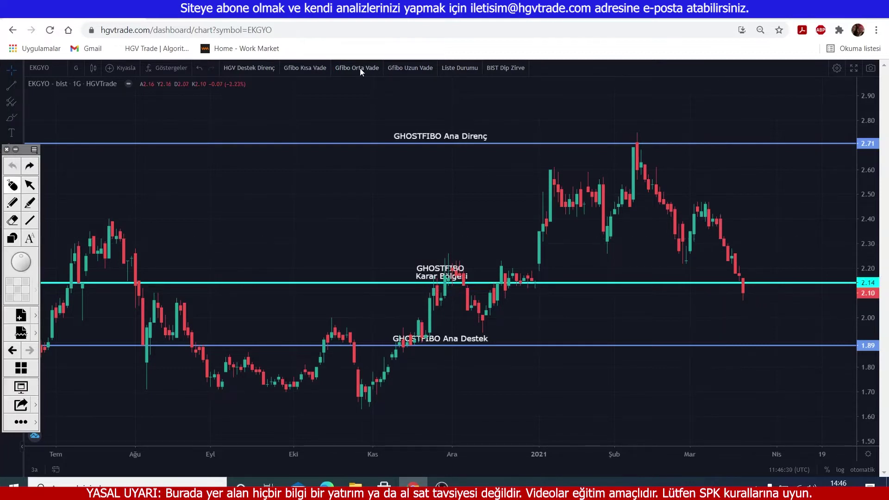
Add the Gfibo Orta Vade levels and stretch the price axis to spread 2.36, 2.26, 2.09, 2.04
left_click(359, 68)
left_click_drag(868, 271, 860, 137)
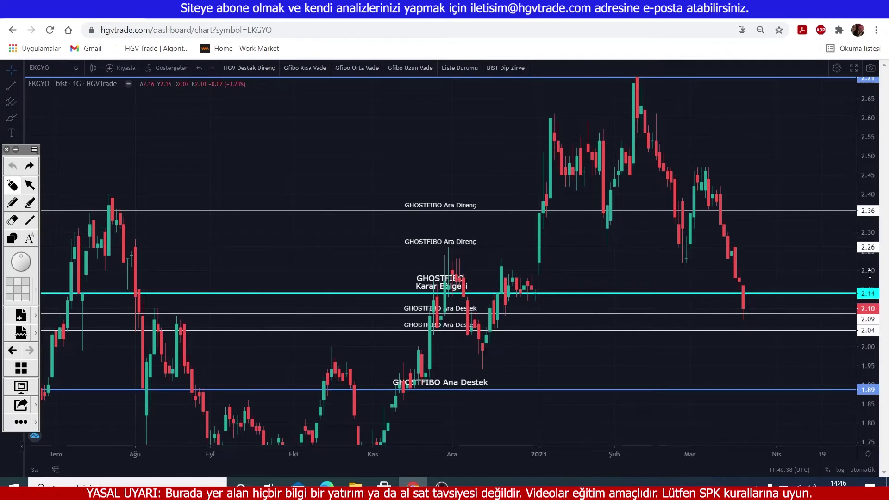
left_click_drag(870, 272, 868, 261)
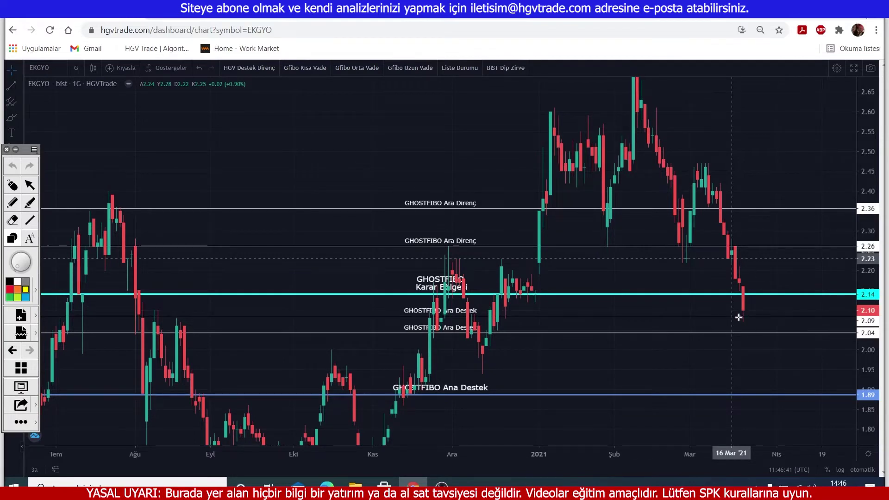
Box both Ara Destek labels and the 2.09 and 2.04 prices in yellow, then sketch a small candle
left_click_drag(415, 312, 484, 317)
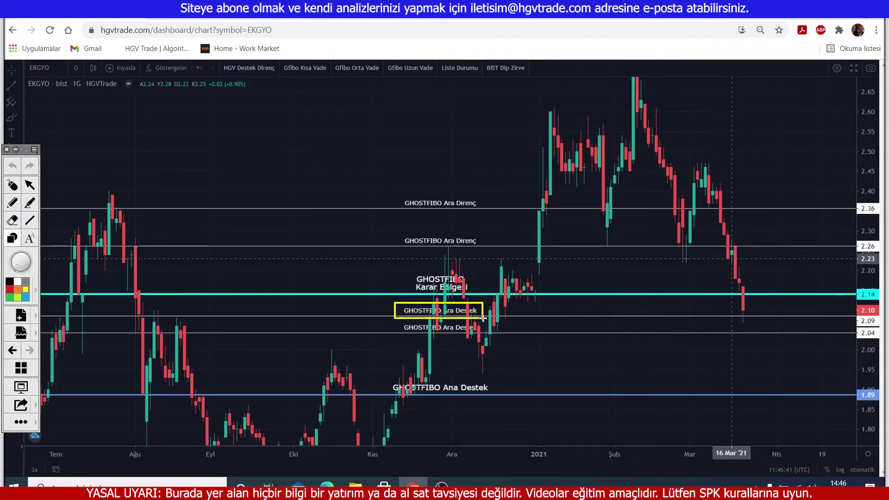
left_click_drag(869, 322, 880, 326)
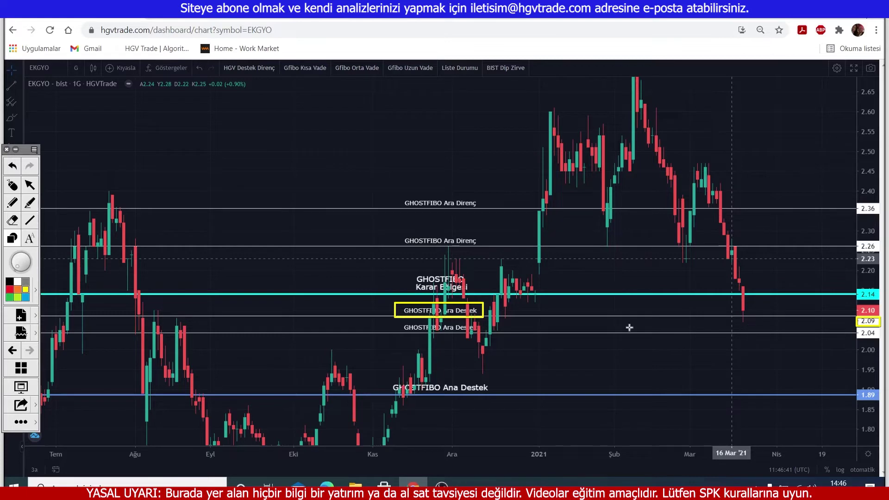
left_click_drag(399, 322, 499, 342)
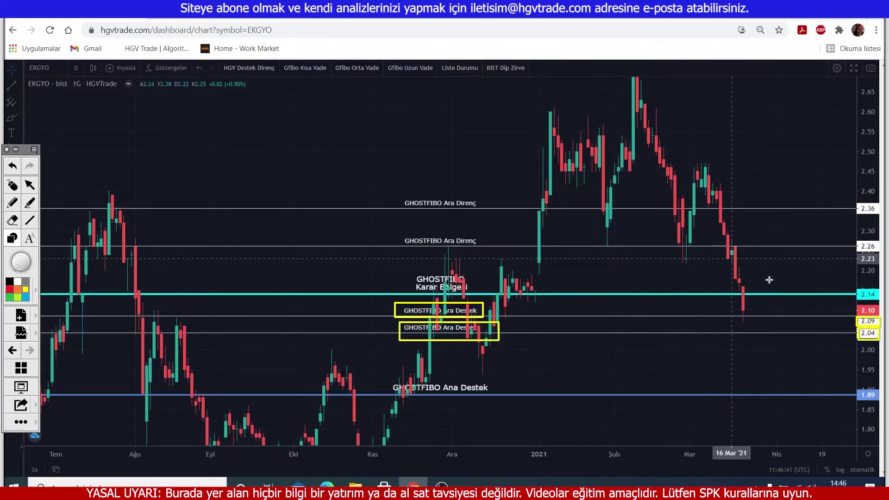
mouse_move(402, 232)
left_mouse_down()
mouse_move(421, 249)
mouse_move(471, 252)
left_mouse_up()
key("ctrl+z")
left_click_drag(750, 306, 794, 309)
Sketch candles after the last bar and draw a yellow line along the 2.04 level
left_click_drag(801, 311, 801, 316)
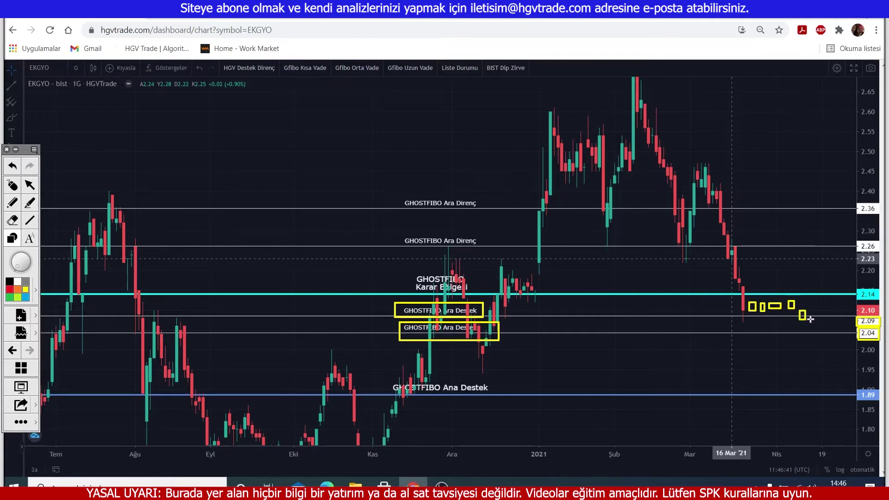
left_click_drag(809, 326, 827, 329)
left_click_drag(513, 332, 856, 333)
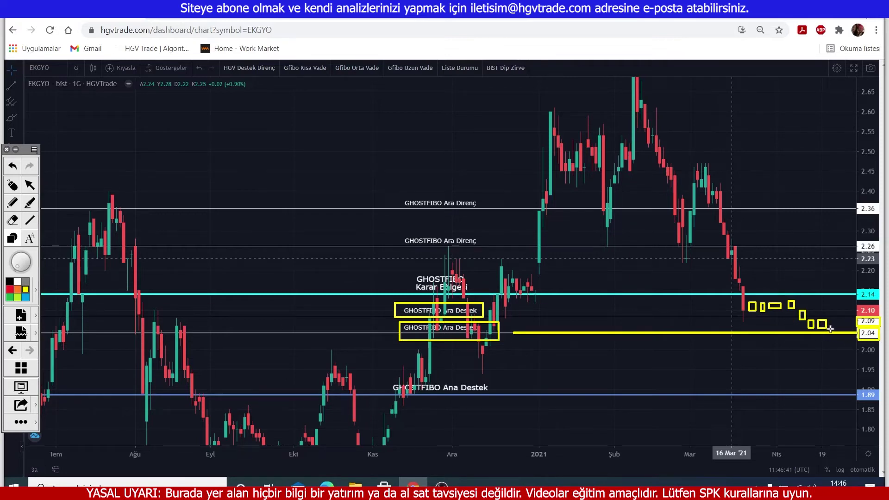
key("ctrl+z")
key("ctrl+z")
key("ctrl+z")
key("ctrl+z")
key("ctrl+z")
key("ctrl+z")
key("ctrl+z")
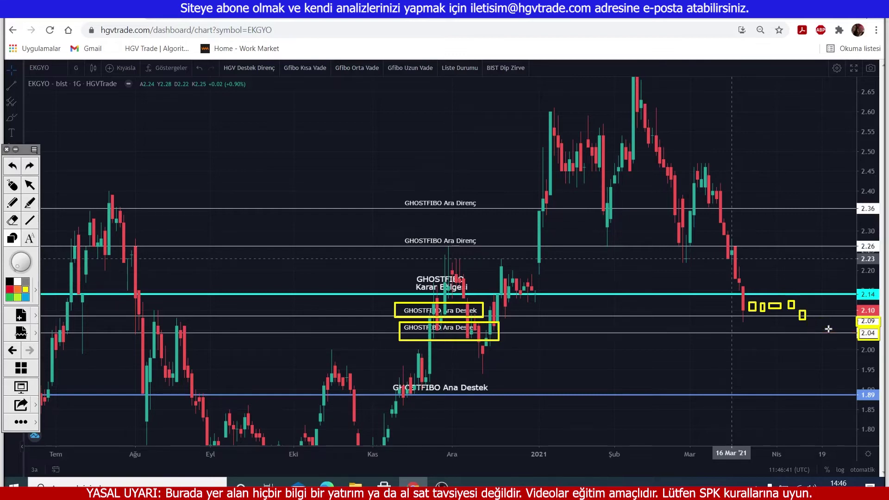
left_click_drag(739, 333, 856, 333)
left_click_drag(762, 326, 786, 346)
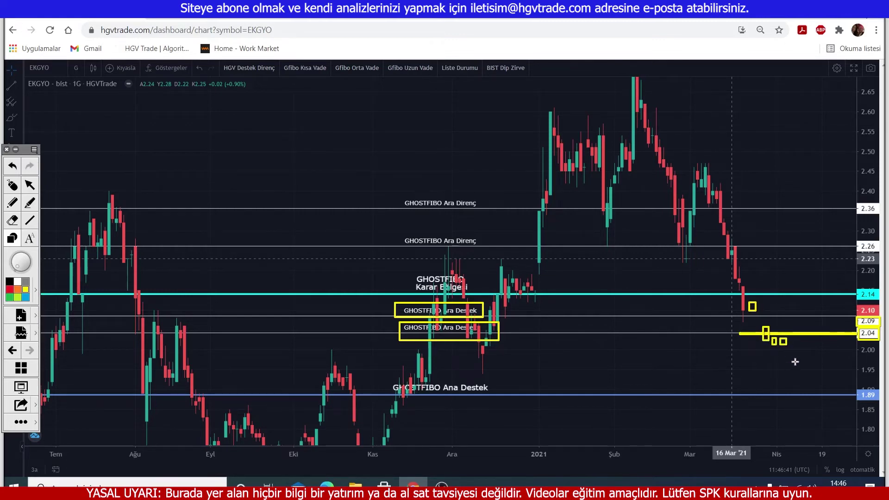
Try boxing Ana Destek and 1.89, undo it, and sketch more candles near 2.14
left_click_drag(384, 379, 494, 397)
left_click_drag(853, 388, 880, 405)
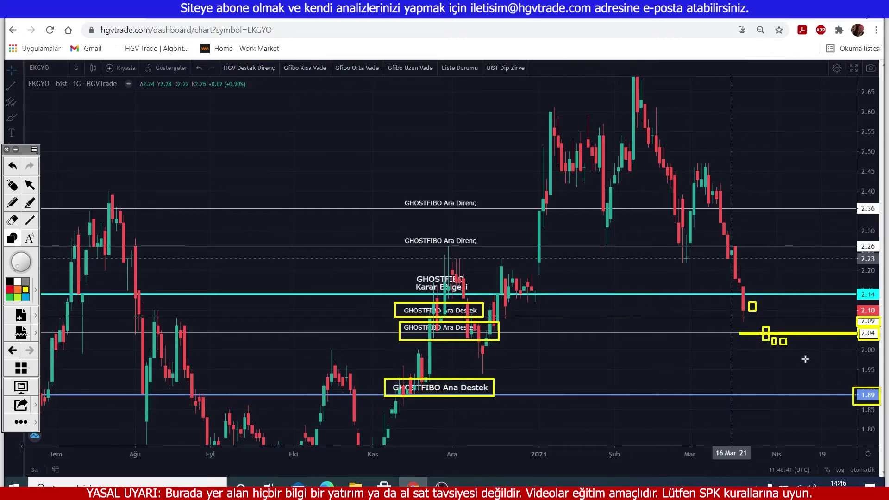
key("ctrl+z")
key("ctrl+z")
key("ctrl+z")
mouse_move(762, 300)
left_mouse_down()
mouse_move(782, 307)
mouse_move(831, 292)
left_mouse_up()
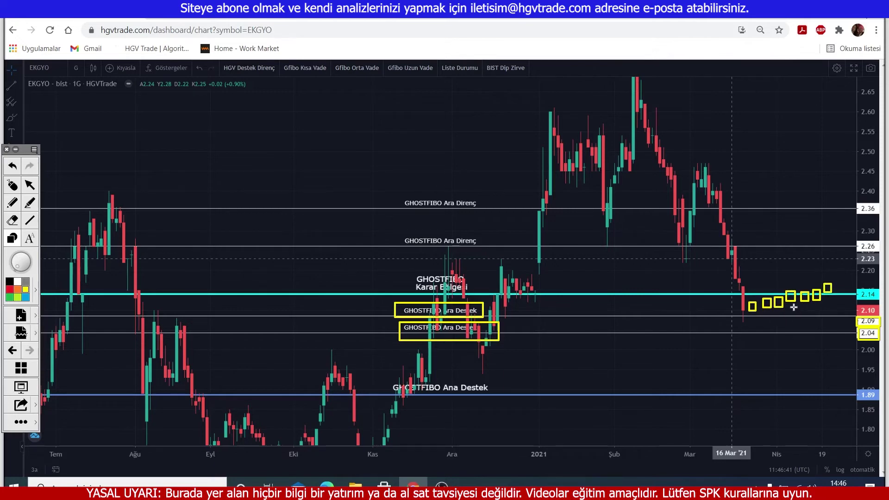
Undo the support highlights and sketches, then box 2.26 and both Ara Direnç labels in yellow
key("ctrl+z")
key("ctrl+z")
key("ctrl+z")
key("ctrl+z")
key("ctrl+z")
key("ctrl+z")
key("ctrl+z")
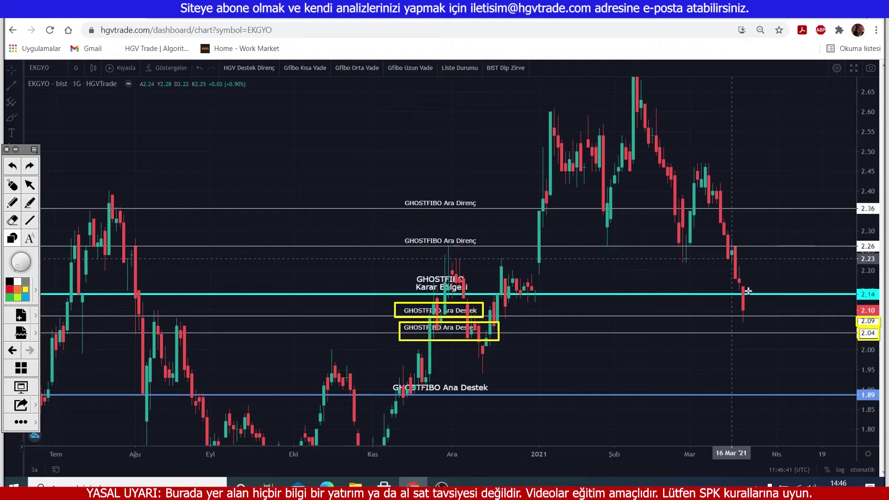
left_click_drag(748, 289, 758, 299)
key("ctrl+z")
key("ctrl+z")
key("ctrl+z")
key("ctrl+z")
key("ctrl+z")
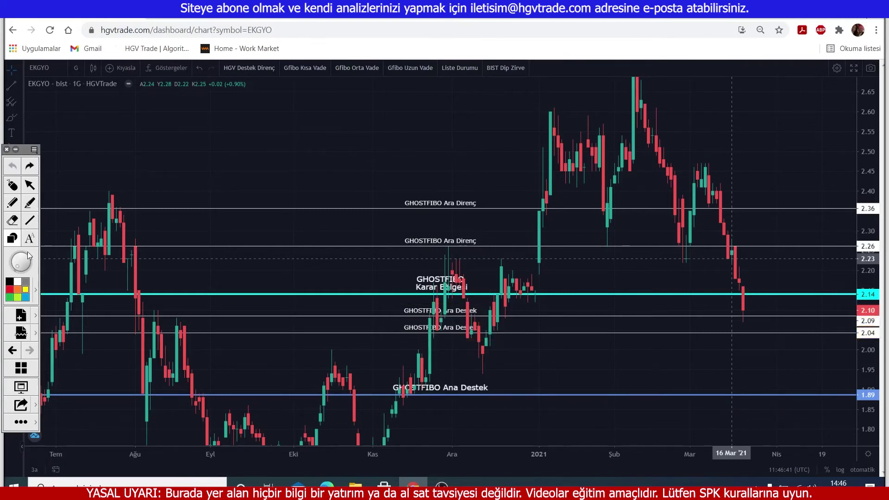
left_click_drag(855, 242, 875, 250)
left_click_drag(403, 230, 483, 249)
left_click_drag(402, 193, 491, 216)
Tick the 2.26 line, box 2.36, Karar Bölgesi and 2.14, and sketch a candle above 2.14
left_click(507, 244)
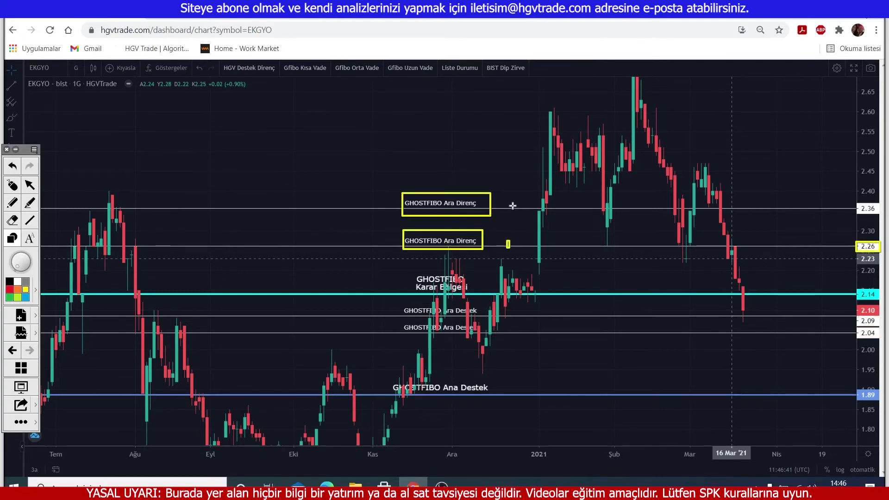
left_click_drag(857, 202, 879, 215)
left_click_drag(403, 269, 475, 294)
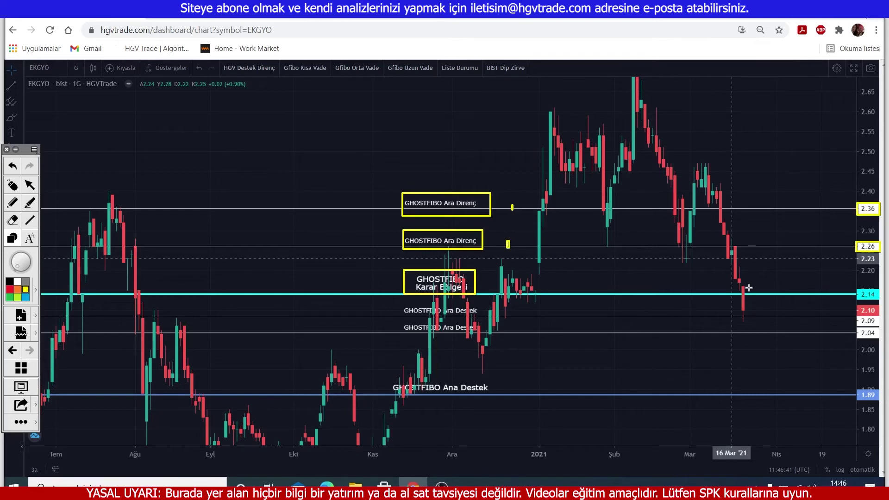
left_click_drag(857, 289, 880, 300)
mouse_move(748, 288)
left_mouse_down()
mouse_move(760, 296)
mouse_move(795, 290)
left_mouse_up()
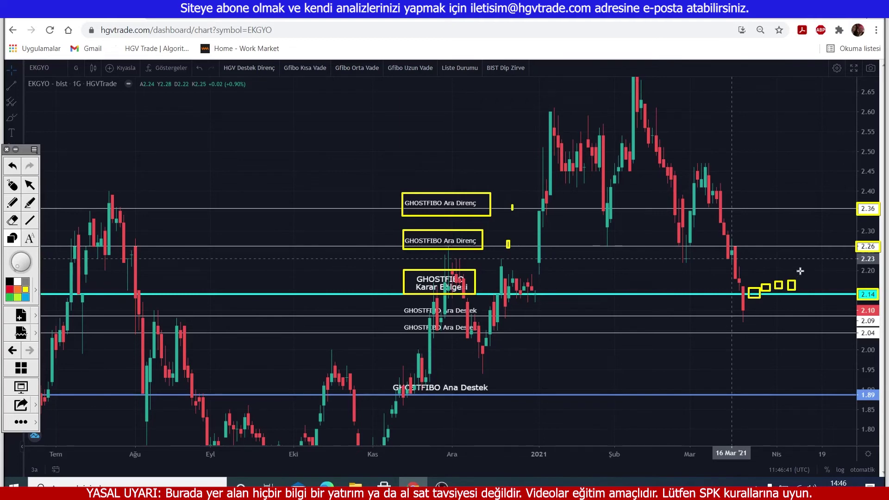
Redraw the candle sketch stepping up from 2.14 with a yellow 2.26 line, trimming the rightmost candles
key("ctrl+z")
key("ctrl+z")
mouse_move(771, 266)
left_mouse_down()
mouse_move(777, 278)
mouse_move(790, 267)
left_mouse_up()
left_click_drag(743, 246, 849, 246)
mouse_move(792, 238)
left_mouse_down()
mouse_move(800, 254)
mouse_move(808, 238)
mouse_move(837, 240)
left_mouse_up()
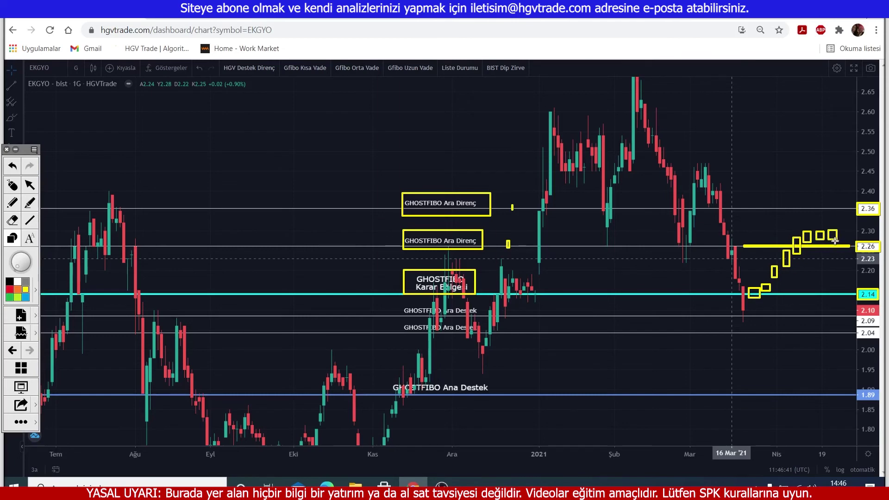
key("ctrl+z")
key("ctrl+z")
key("ctrl+z")
key("ctrl+z")
key("ctrl+z")
key("ctrl+z")
key("ctrl+z")
key("ctrl+z")
key("ctrl+z")
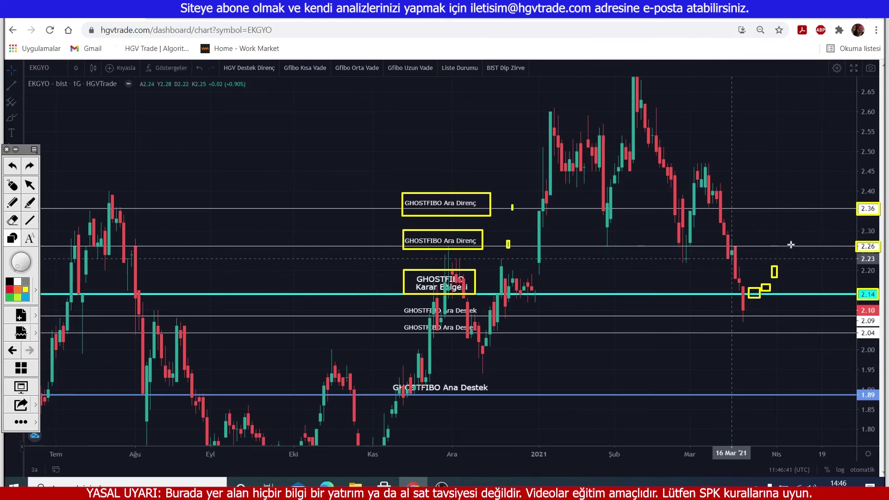
Draw a yellow line at the 2.36 resistance, then remove the extra 2.26 line and candles
mouse_move(765, 204)
left_mouse_down()
mouse_move(765, 213)
mouse_move(854, 208)
left_mouse_up()
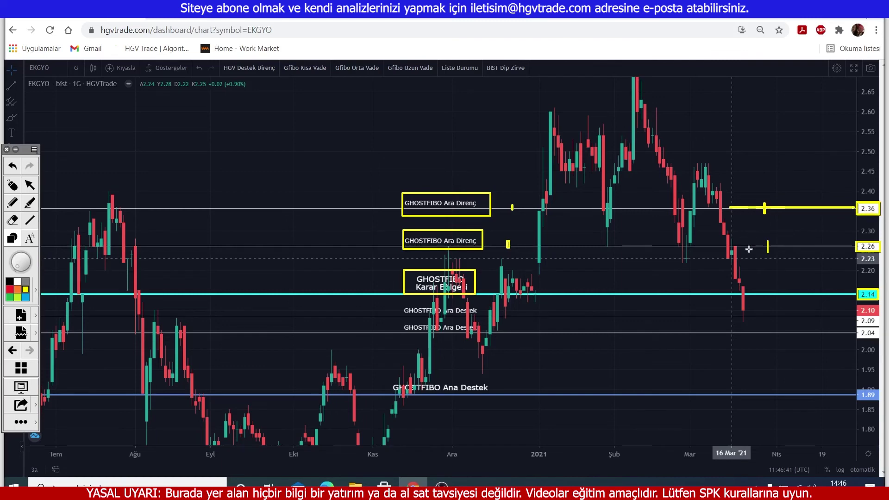
mouse_move(745, 242)
left_mouse_down()
mouse_move(753, 255)
mouse_move(857, 246)
left_mouse_up()
mouse_move(765, 226)
left_mouse_down()
mouse_move(772, 239)
mouse_move(791, 240)
mouse_move(801, 224)
mouse_move(808, 233)
mouse_move(814, 209)
mouse_move(817, 217)
mouse_move(828, 200)
mouse_move(841, 202)
left_mouse_up()
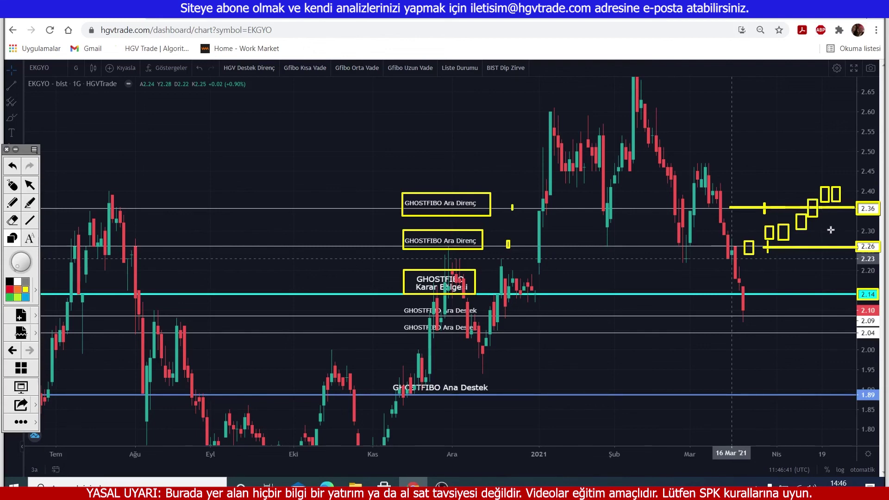
key("ctrl+z")
key("ctrl+z")
key("ctrl+z")
key("ctrl+z")
key("ctrl+z")
key("ctrl+z")
key("ctrl+z")
key("ctrl+z")
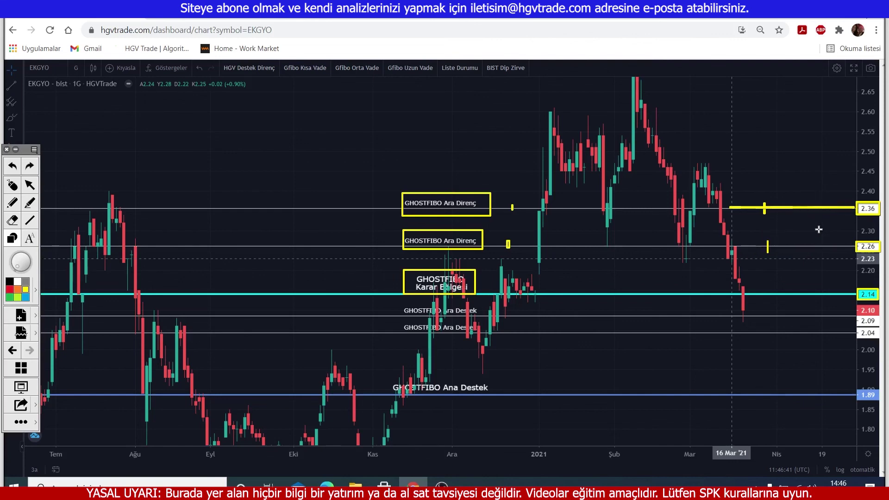